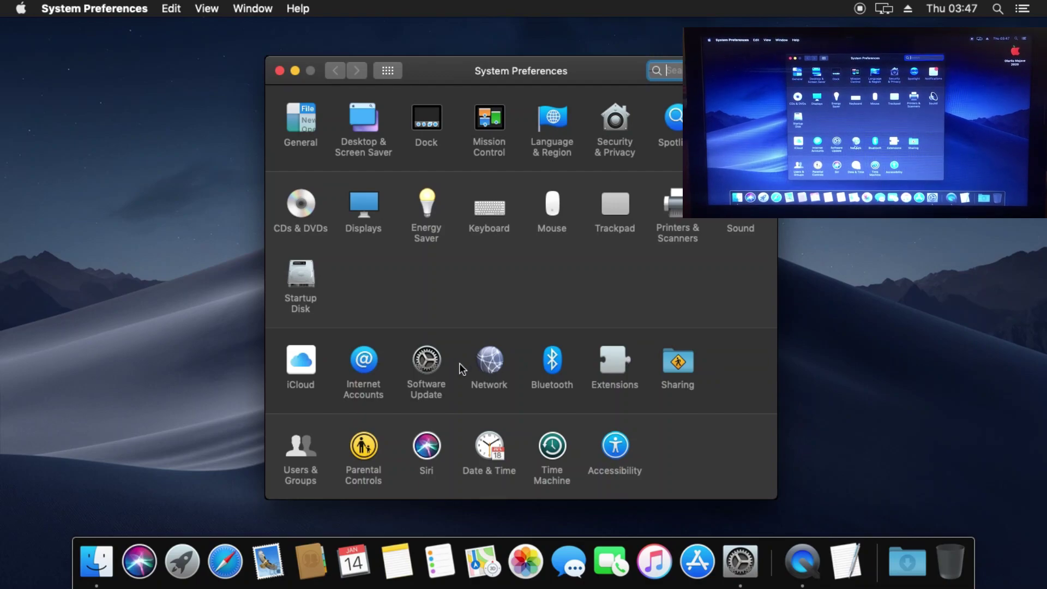
- Check the available network interfaces in the Network preferences and close the preferences window
left_click(476, 353)
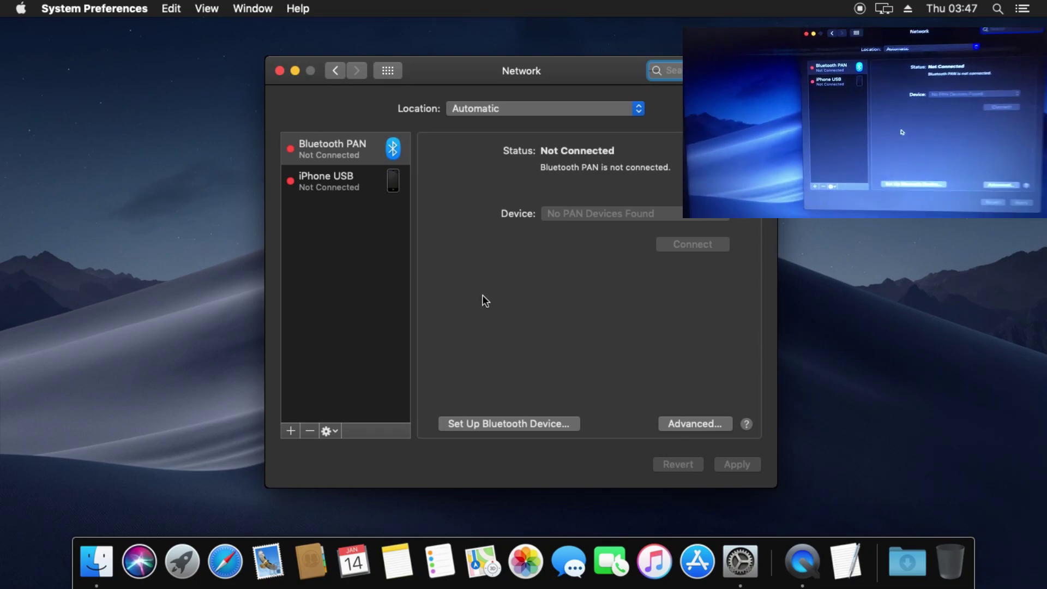
left_click(279, 73)
- Extract WIFI TECHNICALSORAV.zip on the desktop and place the extracted folder beside the archive
left_click(495, 262)
right_click(496, 267)
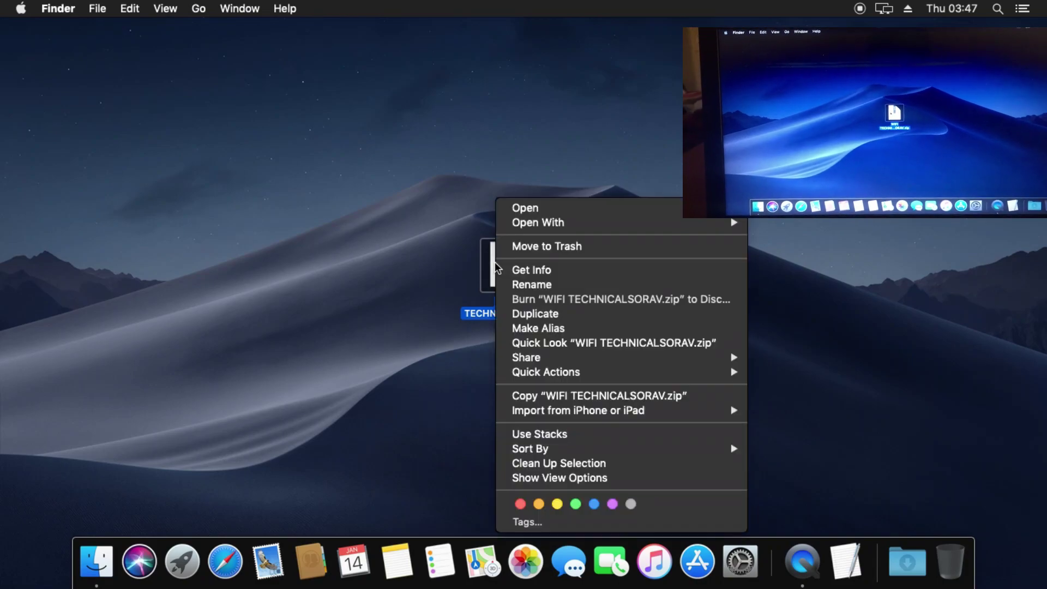
left_click(580, 210)
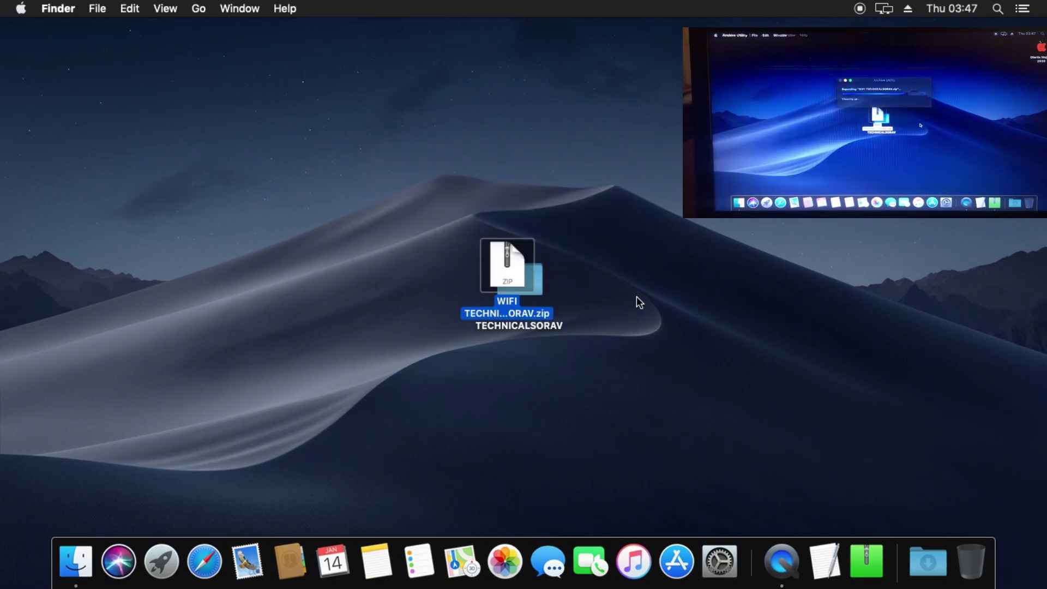
left_click_drag(540, 279, 660, 271)
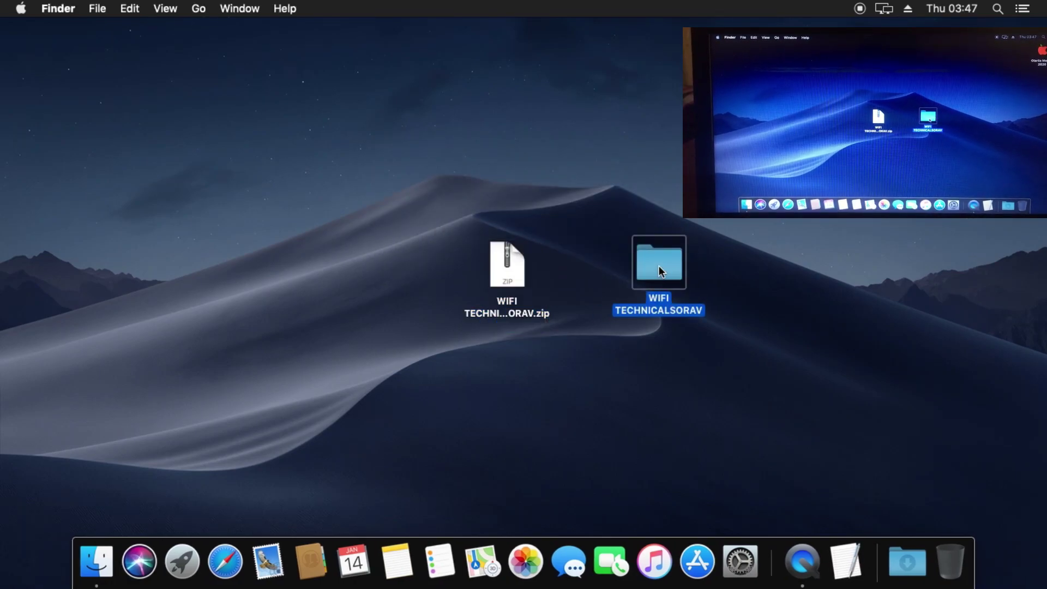
- Launch Clover Configurator from the extracted folder and mount the EFI partition on Olarila Mojave 2020, authorizing with the account password
double_click(660, 271)
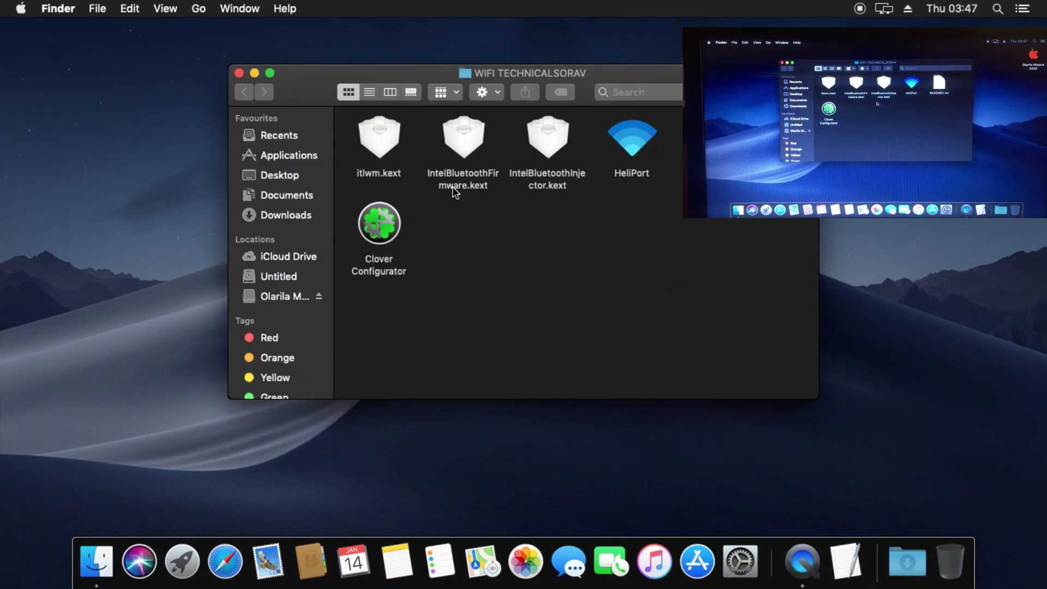
double_click(381, 229)
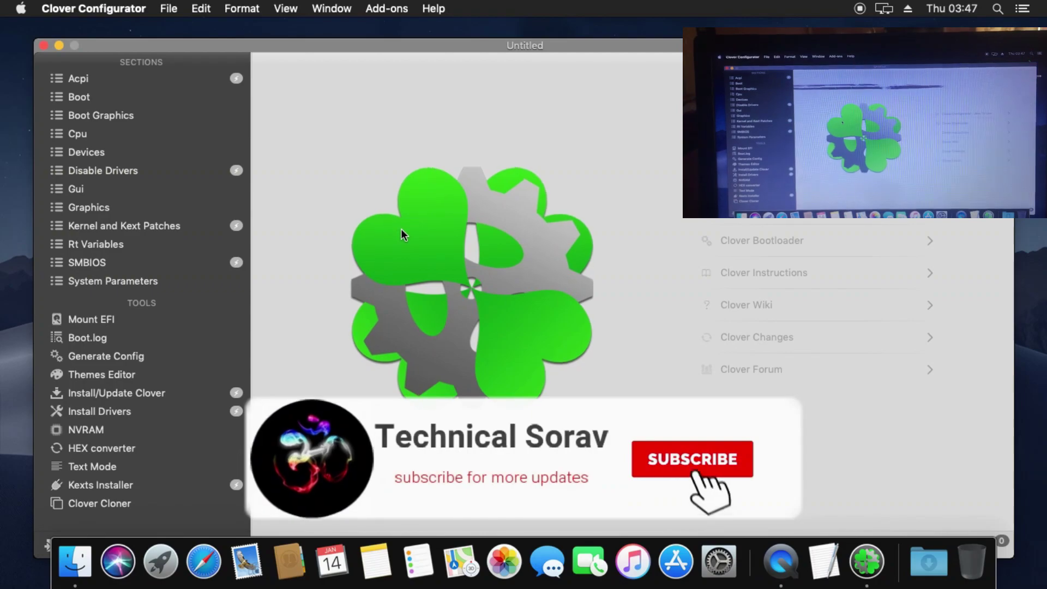
left_click(103, 323)
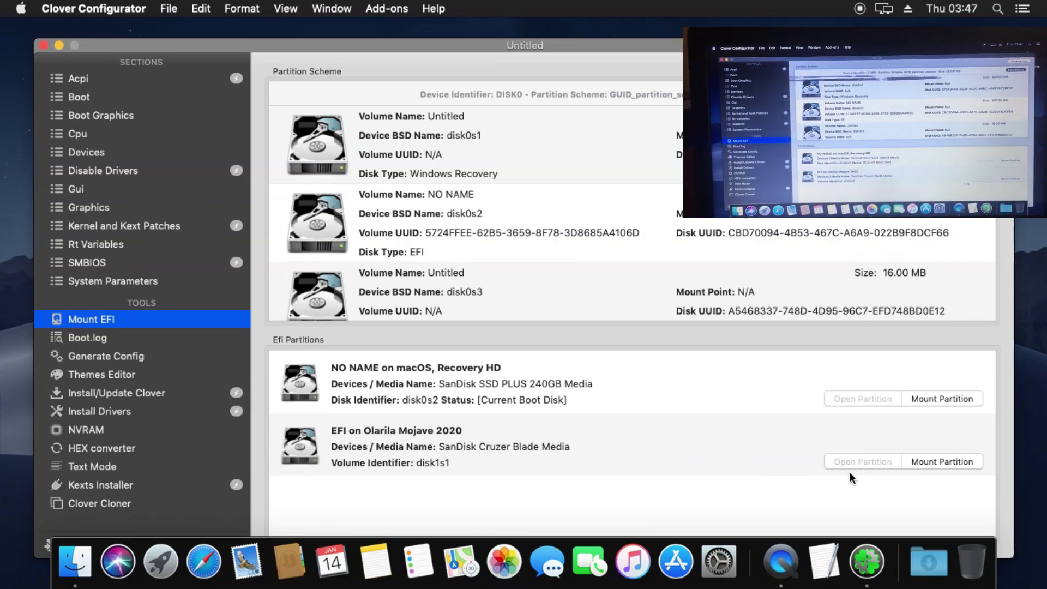
left_click(935, 462)
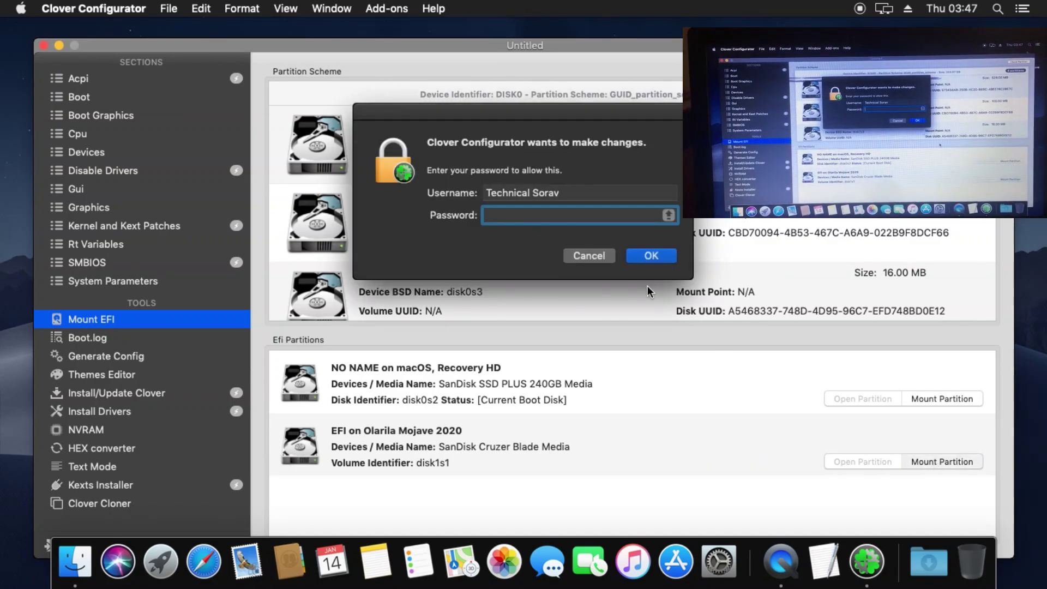
type("•••")
left_click(634, 262)
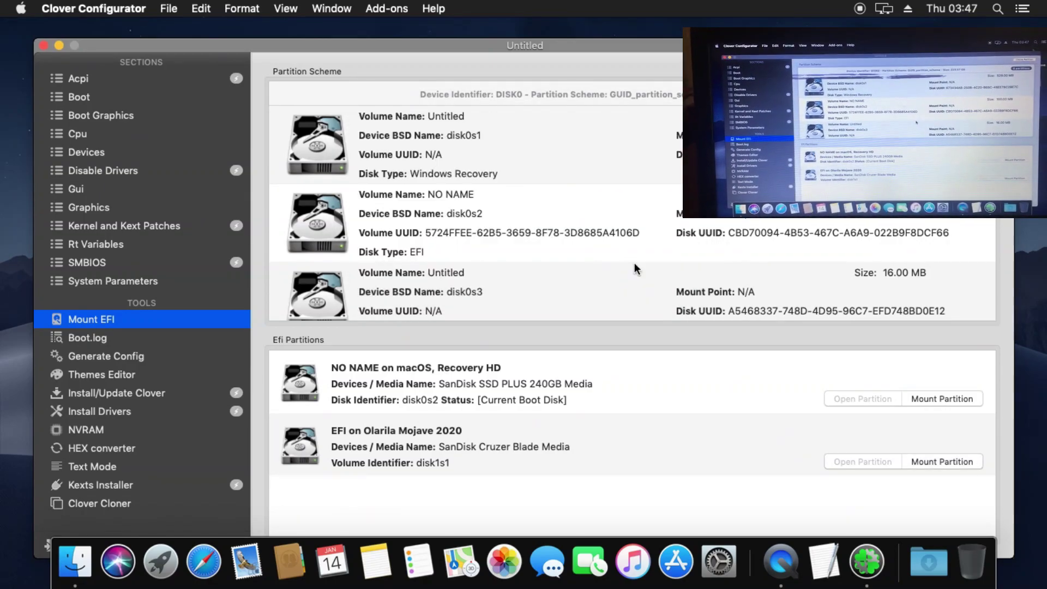
- Open the mounted EFI partition and browse to the EFI/CLOVER/kexts/Other folder
left_click(856, 461)
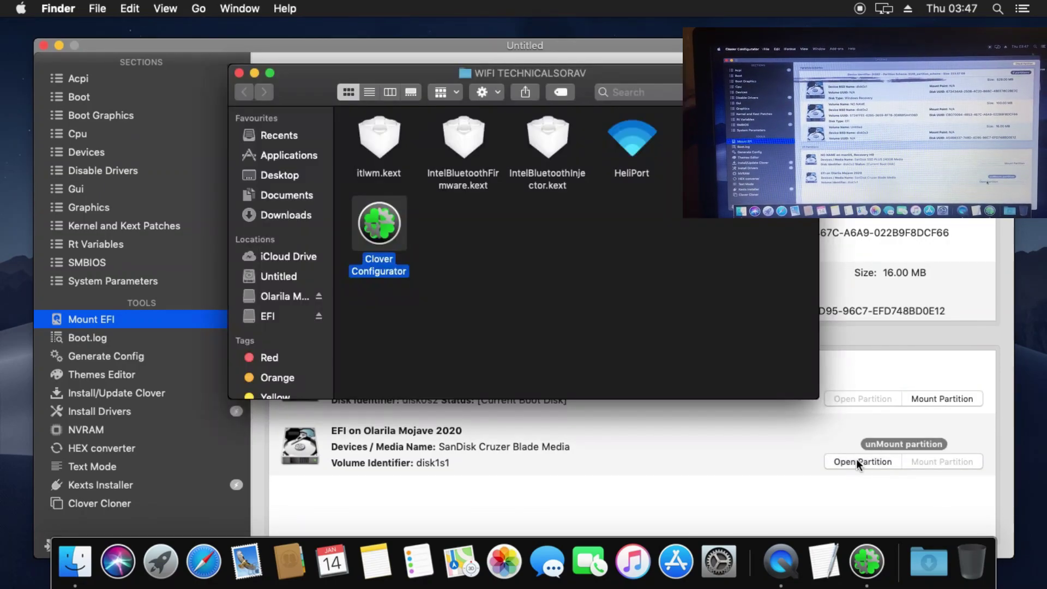
double_click(474, 143)
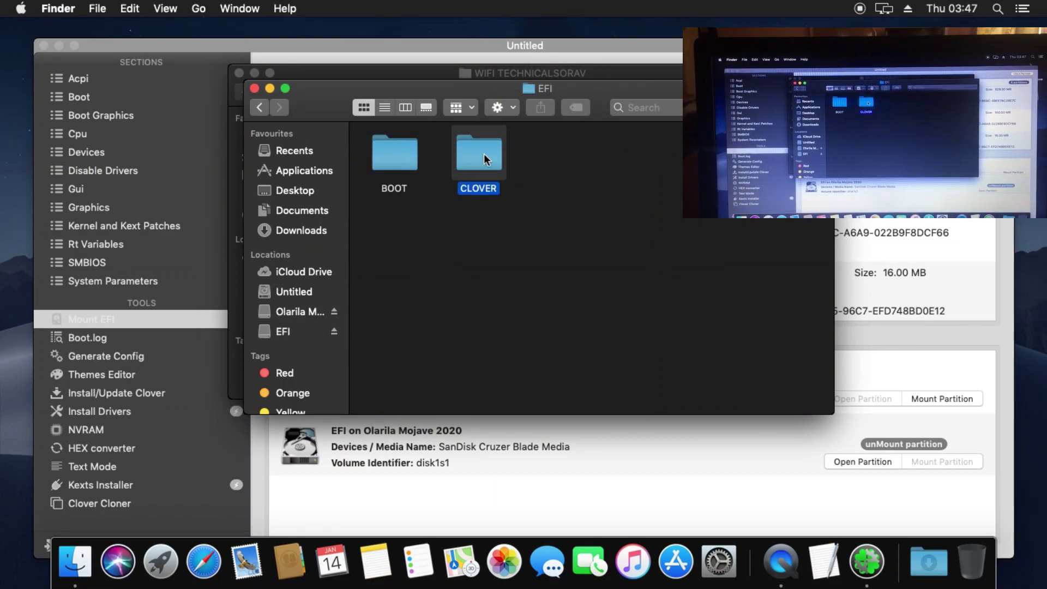
double_click(483, 153)
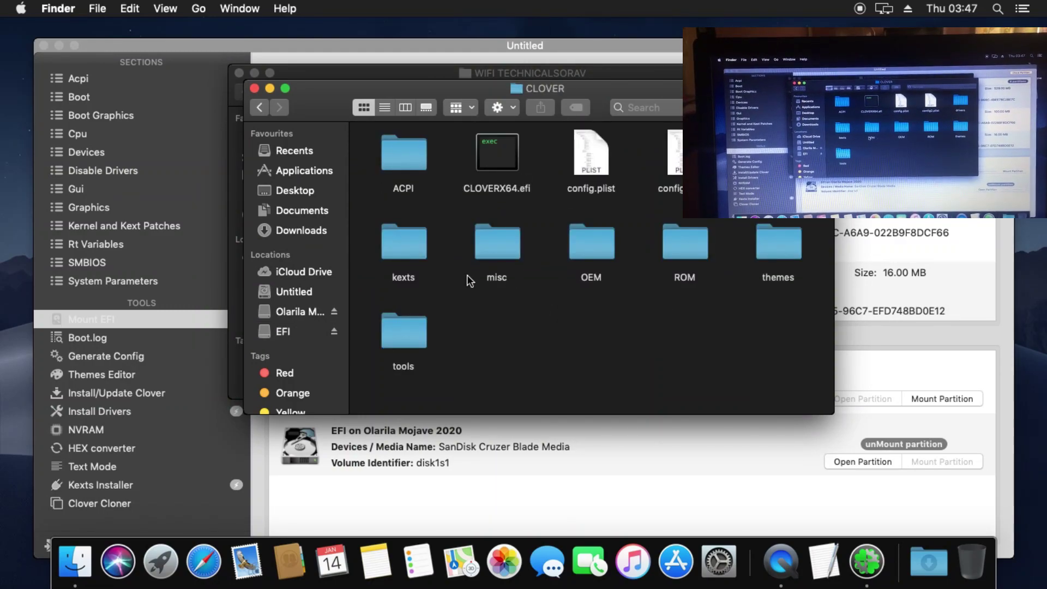
double_click(413, 251)
double_click(490, 249)
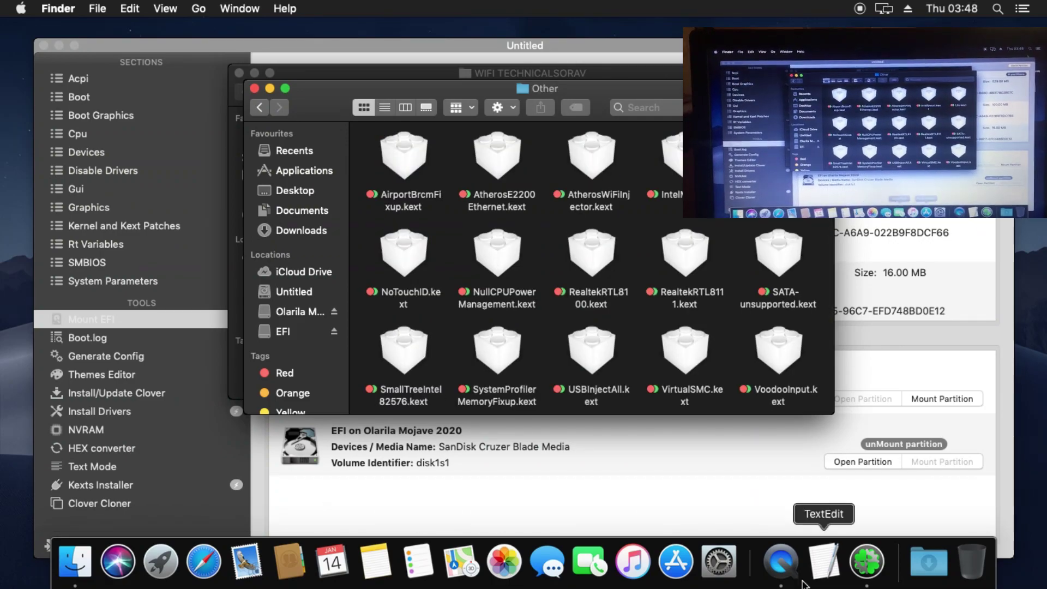
- Copy itlwm.kext, IntelBluetoothFirmware.kext and IntelBluetoothInjector.kext from the WIFI TECHNICALSORAV folder into the EFI's Other kexts folder
left_click(59, 47)
left_click_drag(453, 90, 734, 143)
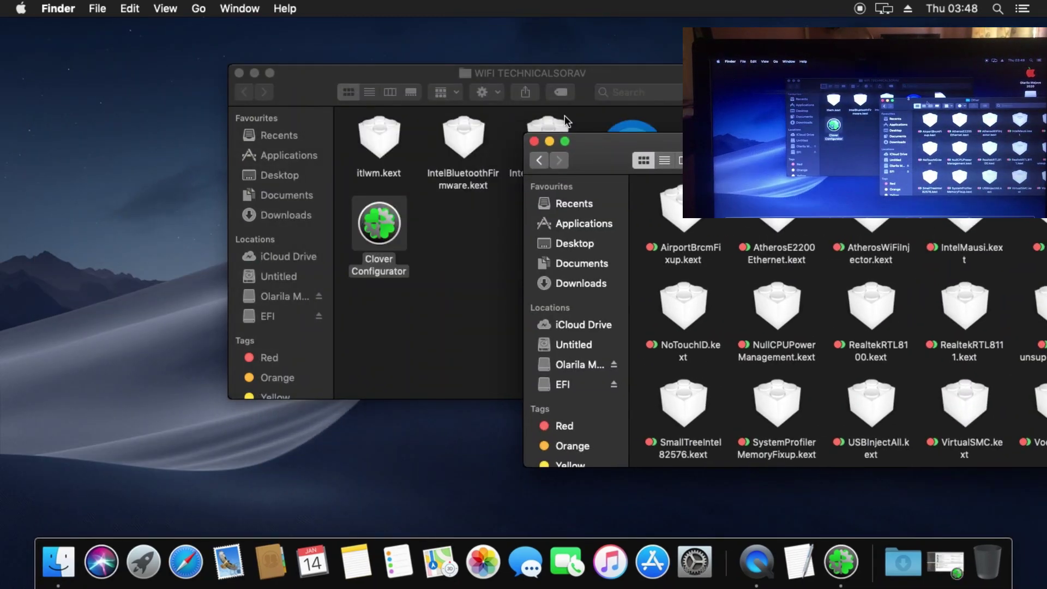
left_click(450, 173)
left_click_drag(338, 163, 550, 147)
right_click(550, 148)
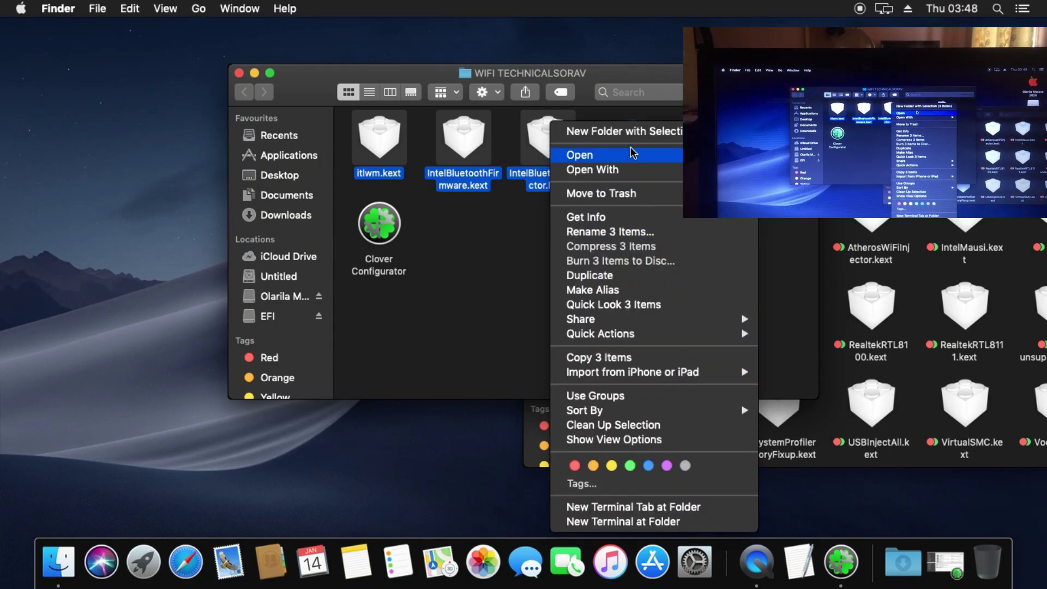
left_click(620, 357)
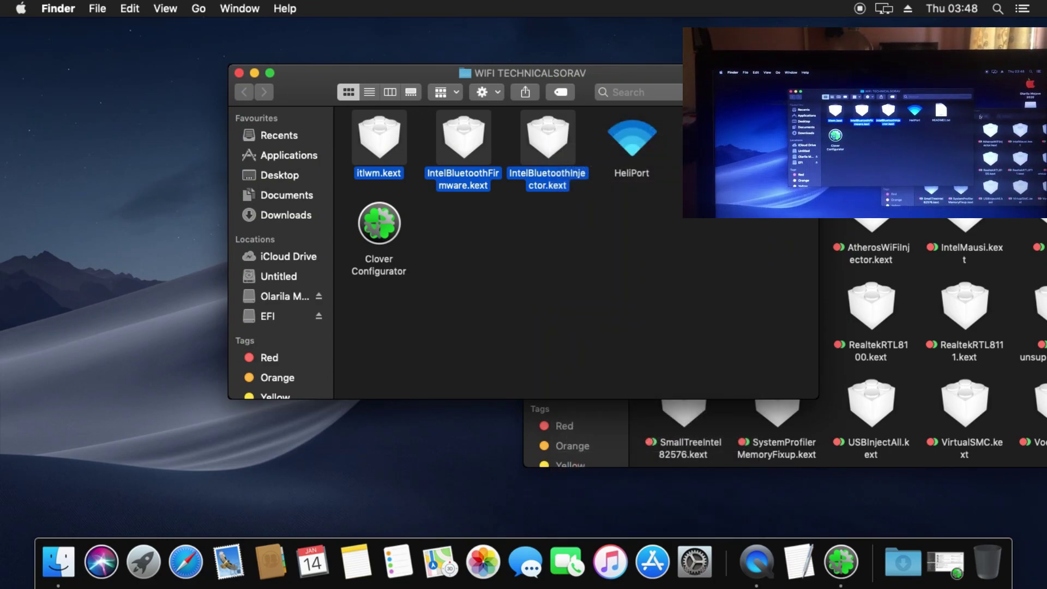
left_click(843, 140)
right_click(821, 188)
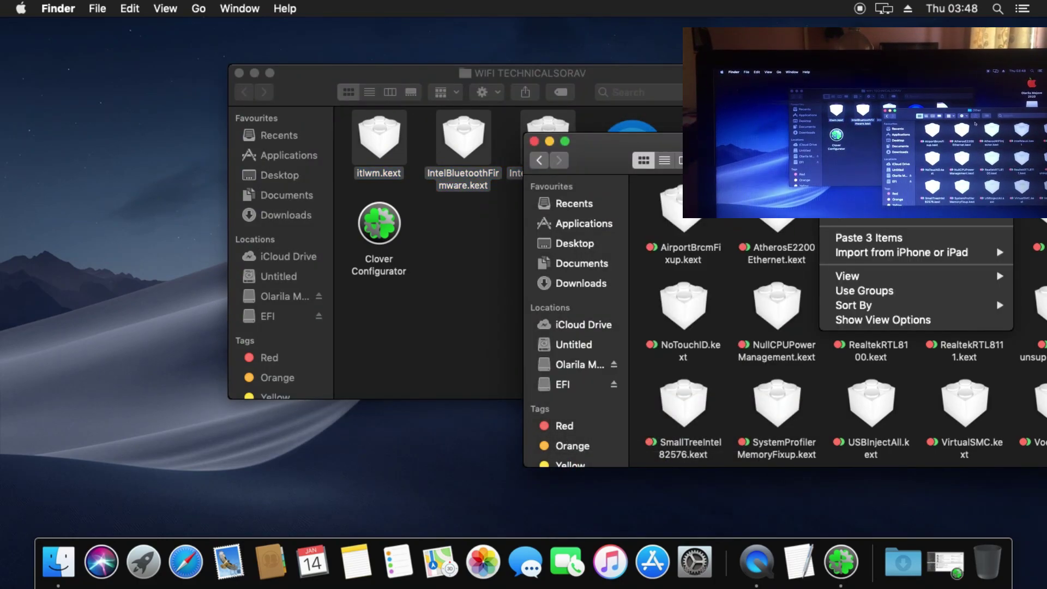
left_click(866, 238)
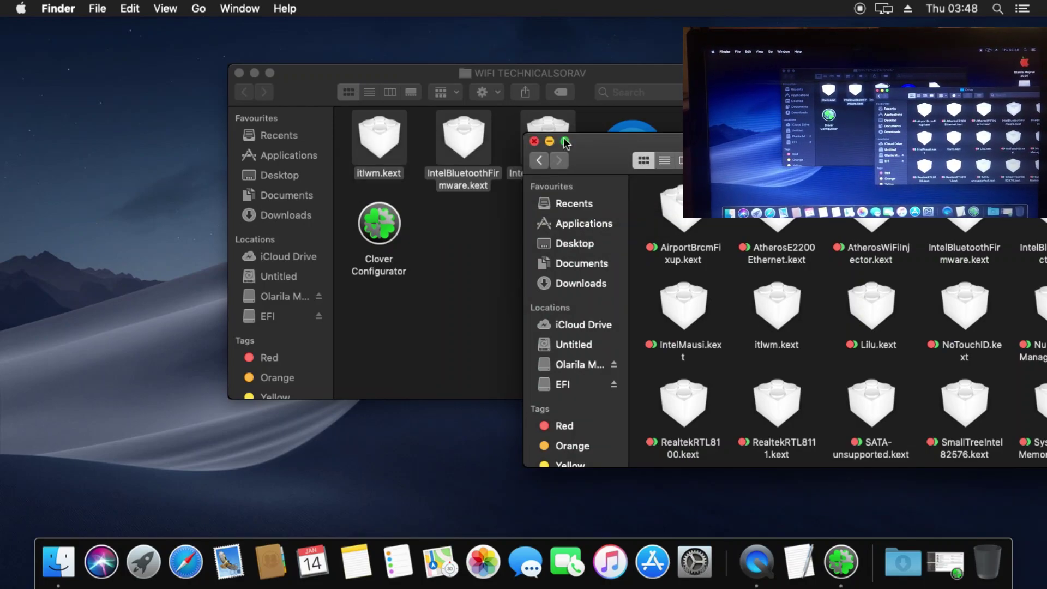
- Close the Other folder window and the Clover Configurator window
left_click(534, 141)
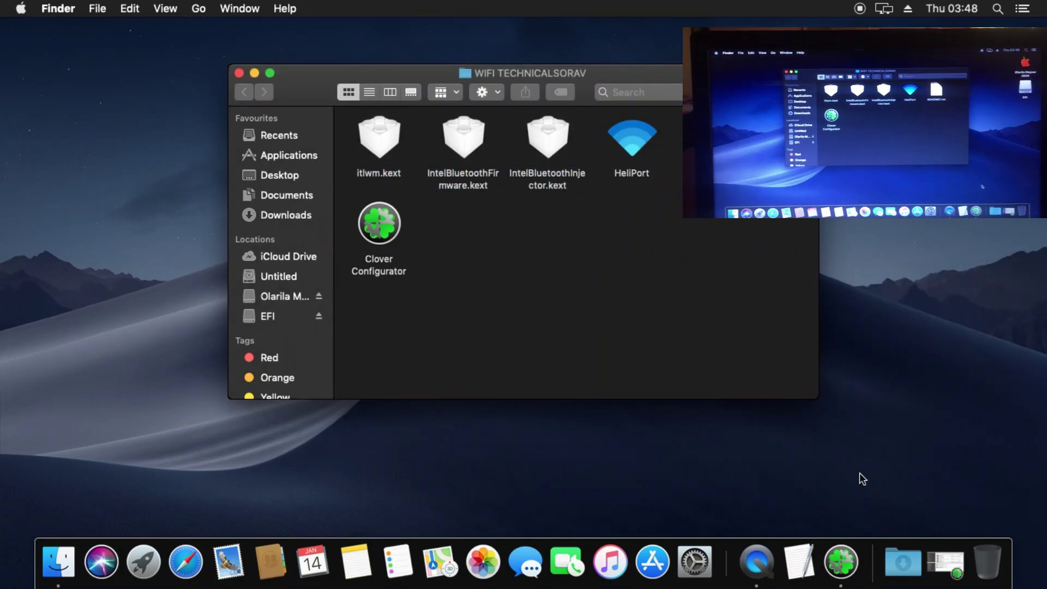
left_click(840, 562)
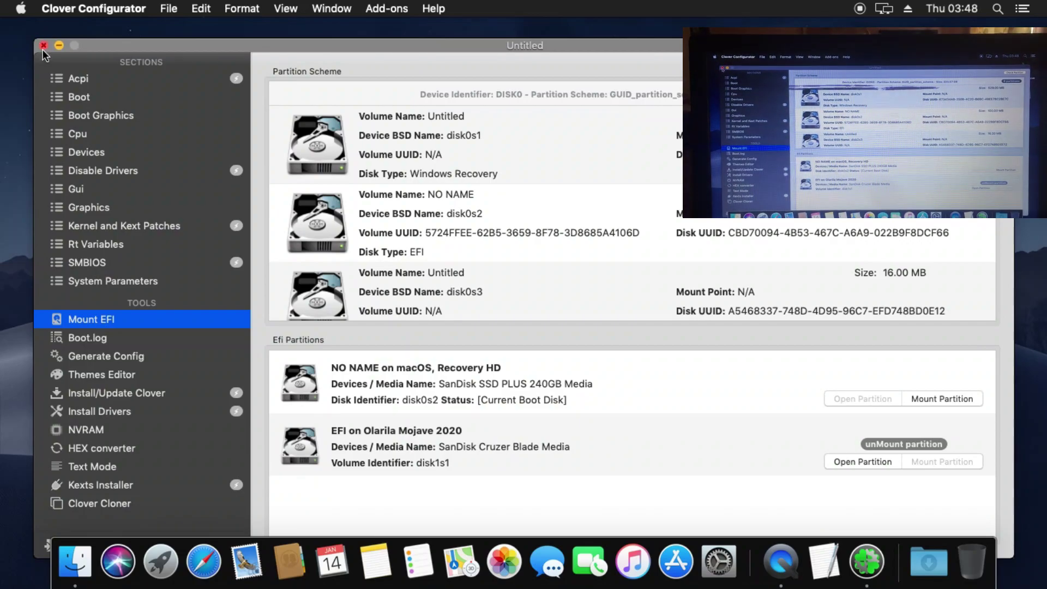
left_click(43, 45)
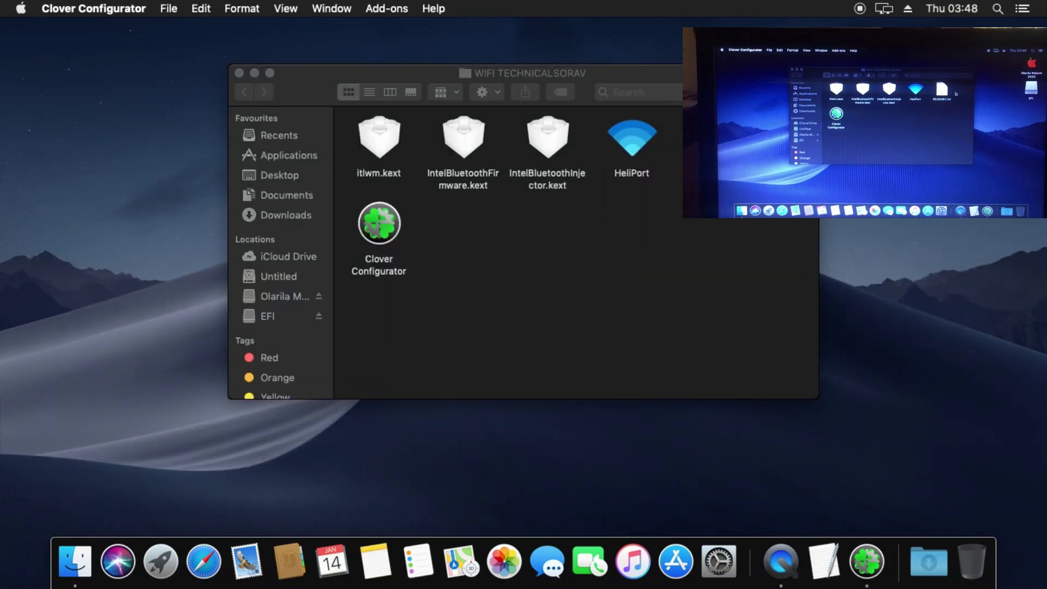
- Move HeliPort from the WIFI TECHNICALSORAV folder into Applications using a second Finder window, and close both windows
left_click(77, 556)
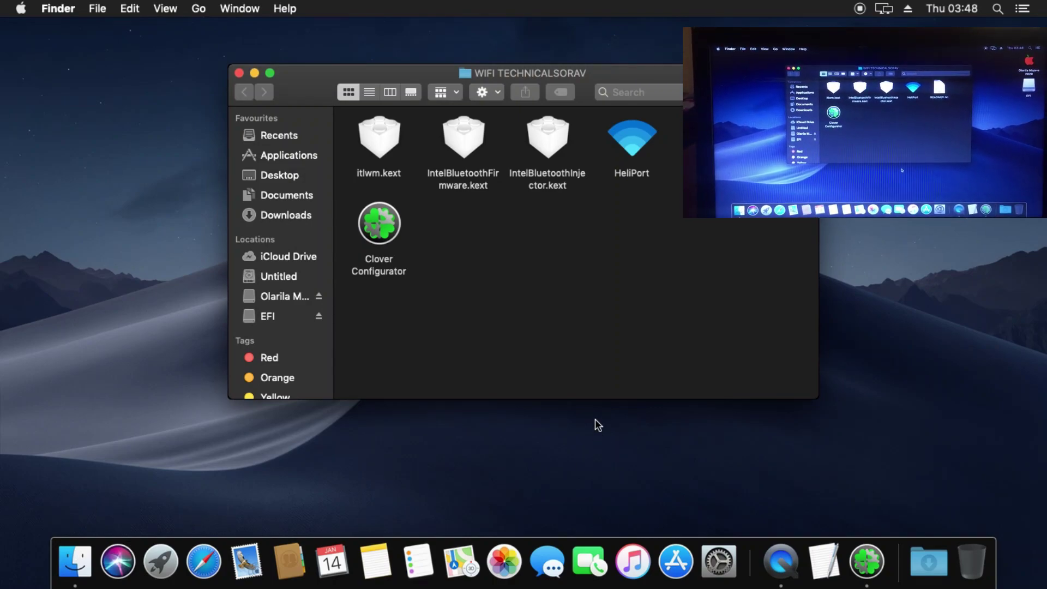
right_click(81, 569)
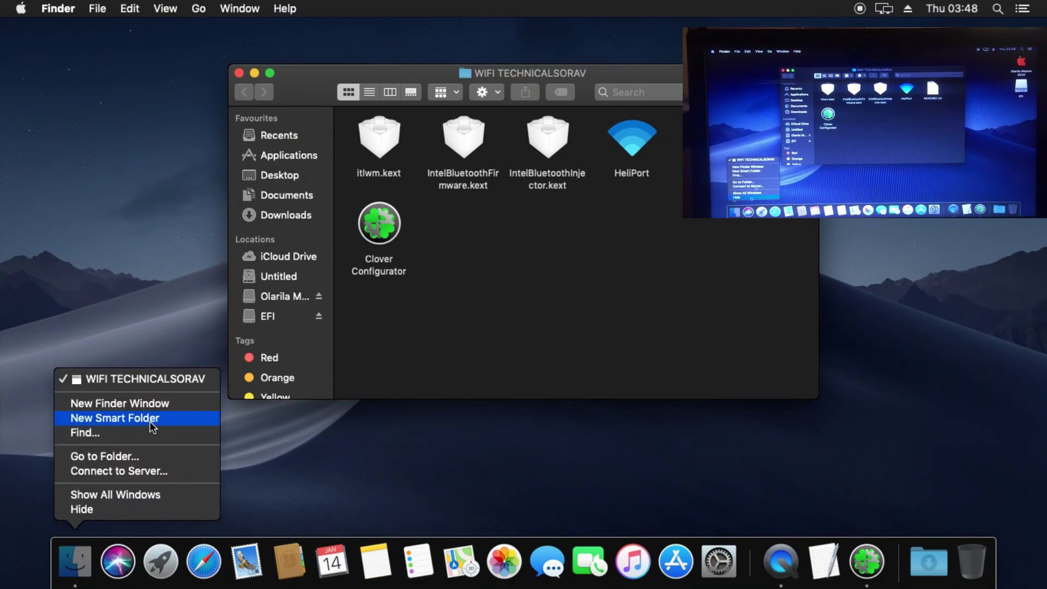
left_click(152, 403)
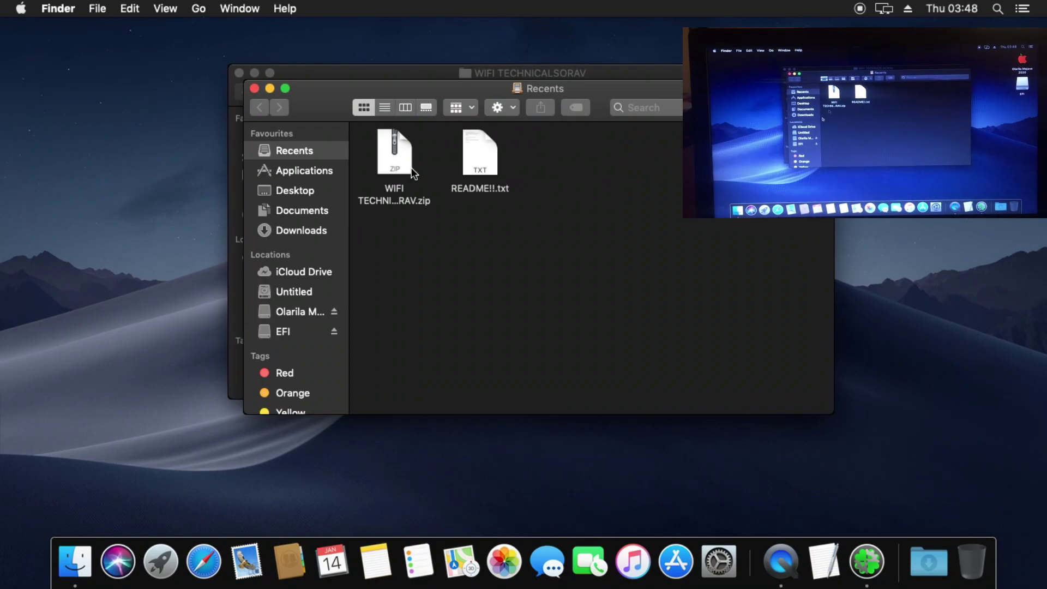
left_click_drag(482, 91, 732, 205)
left_click(567, 284)
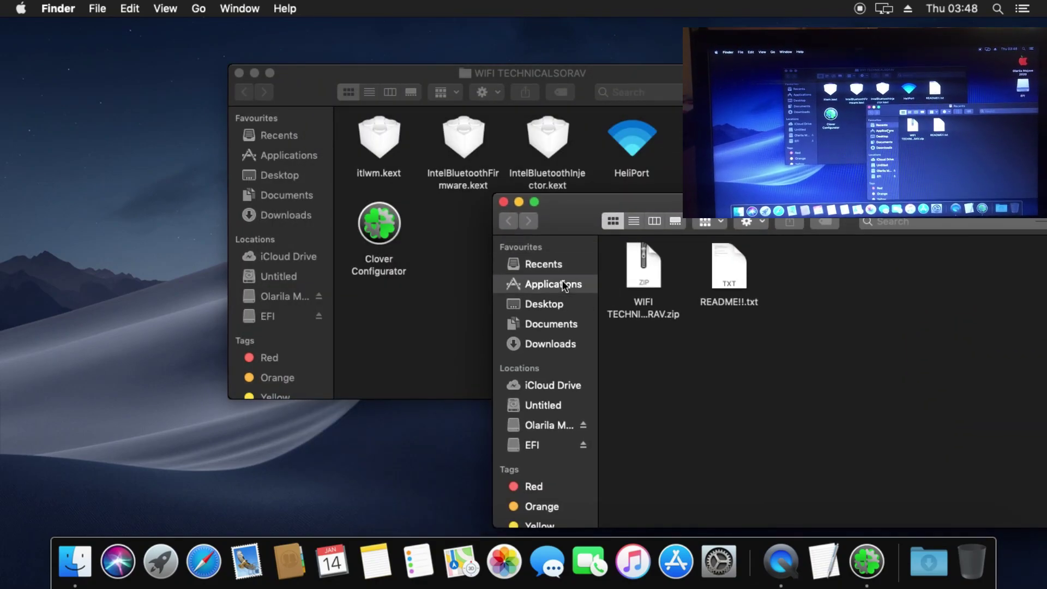
left_click_drag(613, 158, 697, 314)
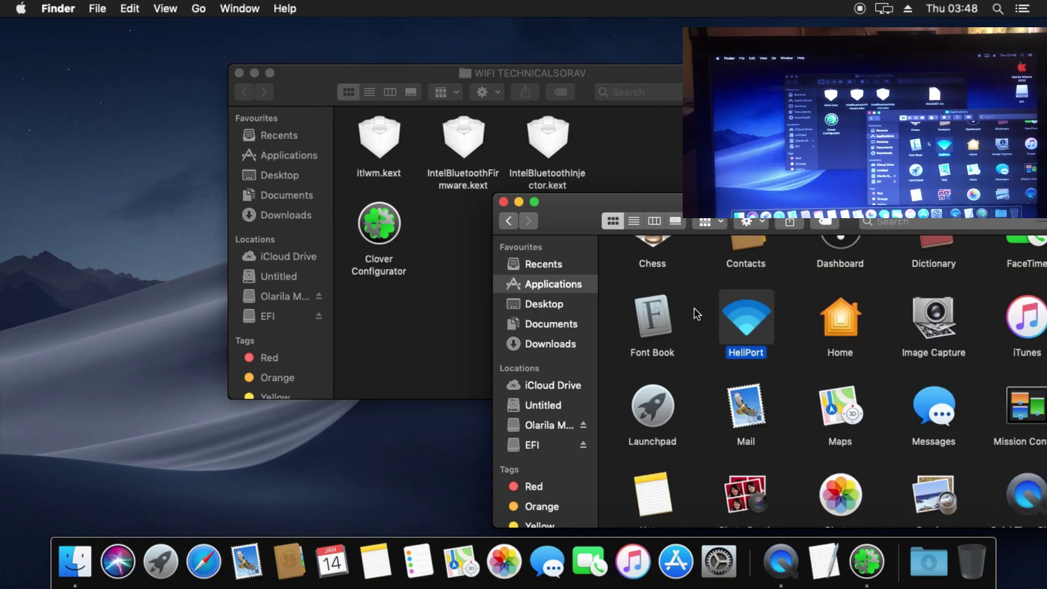
left_click(503, 202)
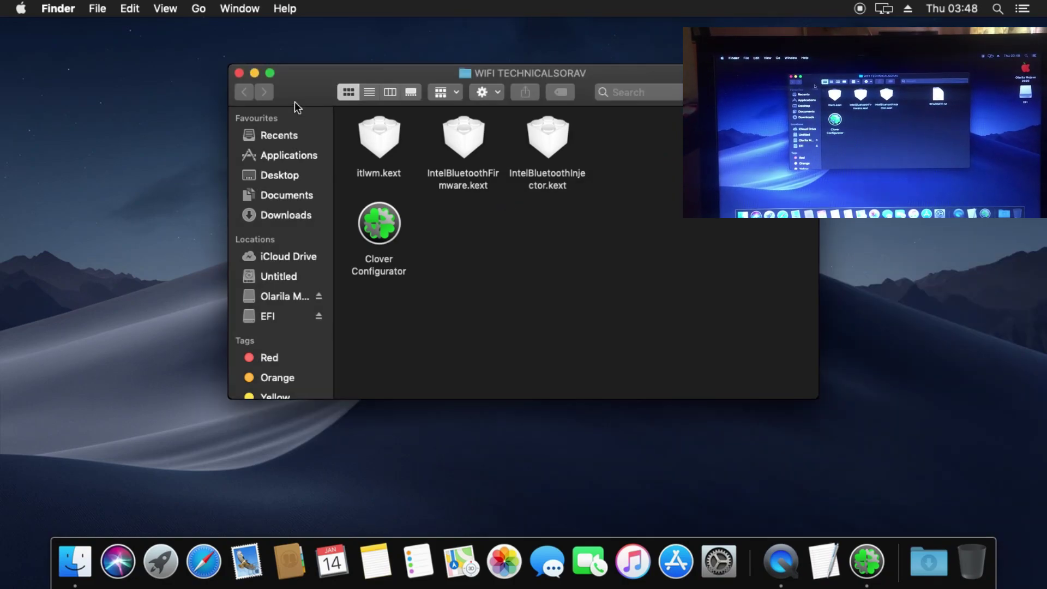
left_click(239, 74)
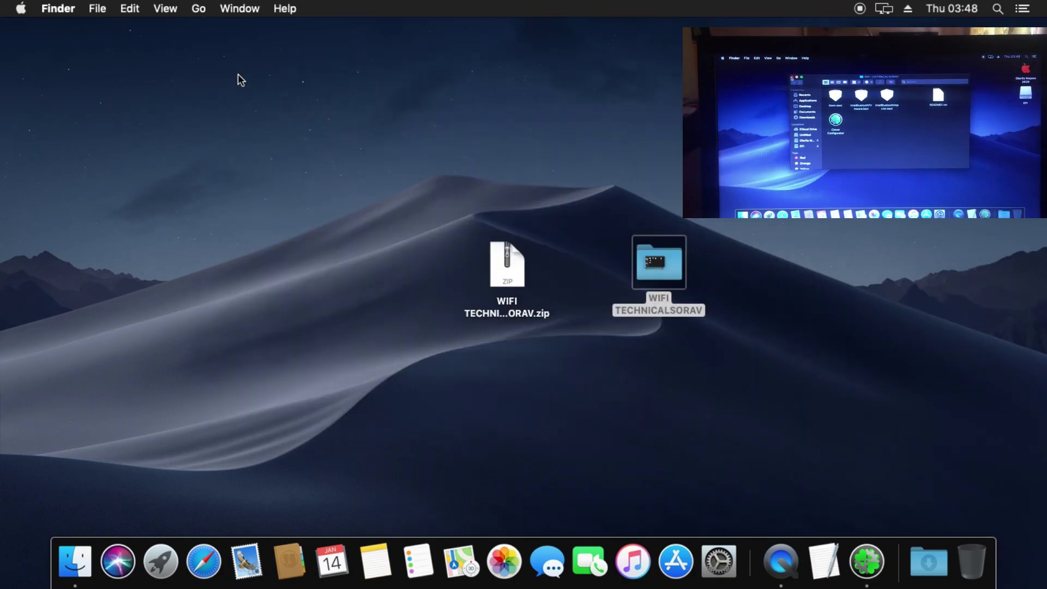
- Open the Users & Groups preferences and unlock them for changes with the account password
left_click(709, 558)
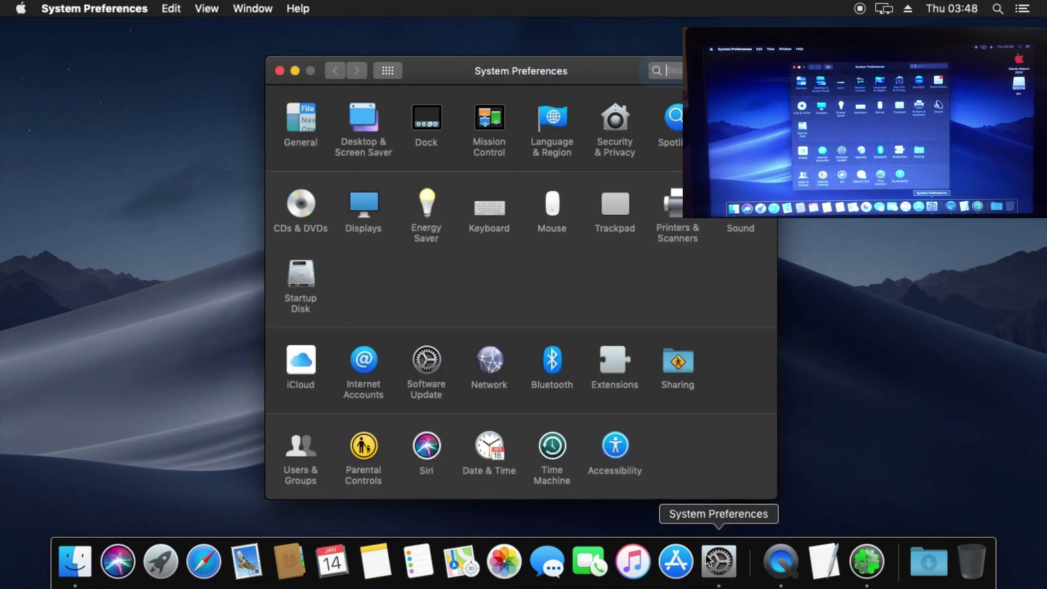
left_click(302, 450)
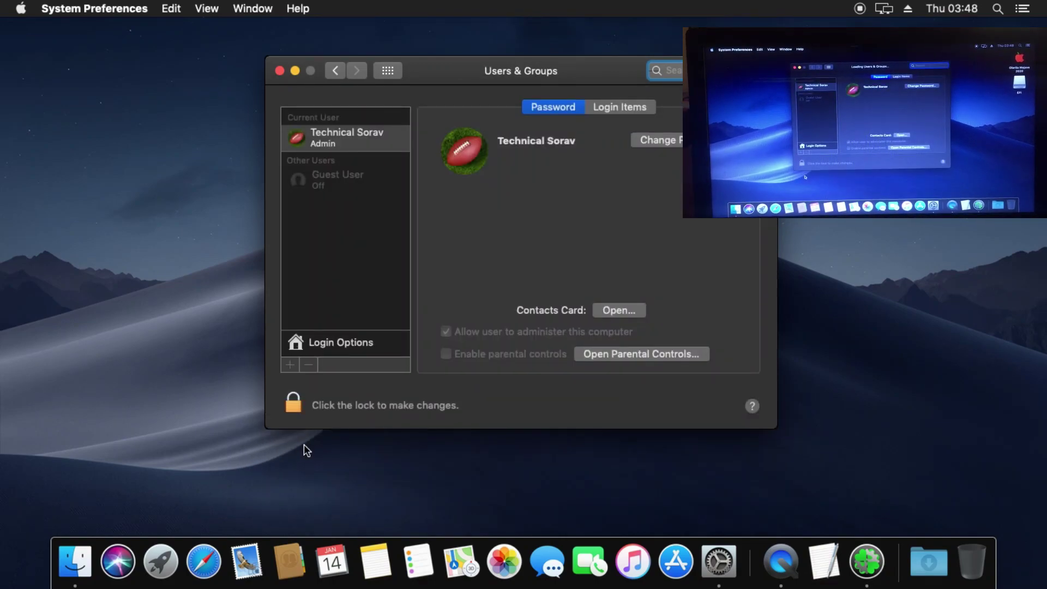
left_click(300, 404)
type("****")
key("Return")
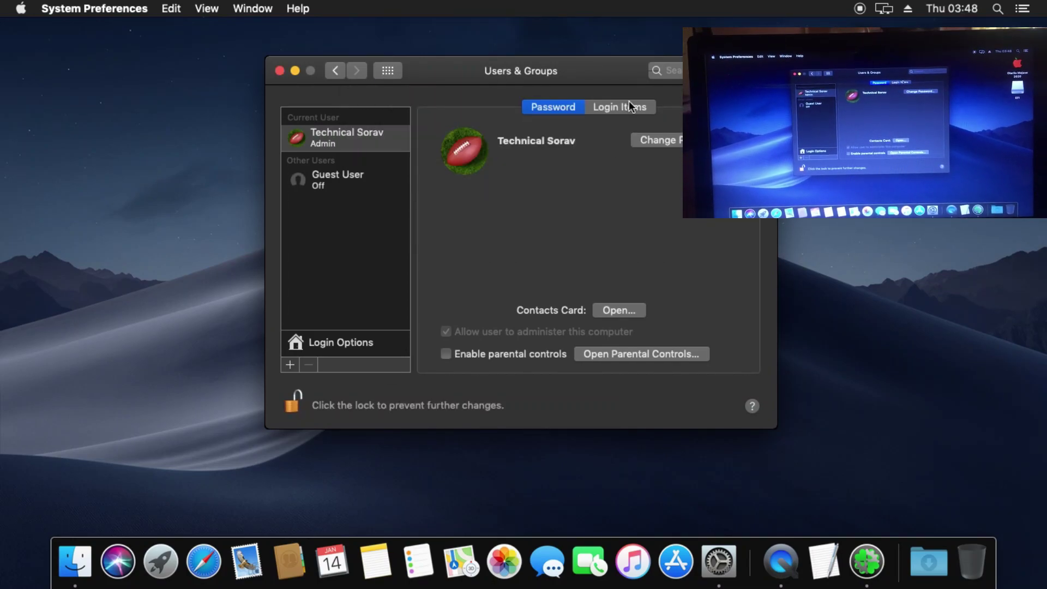
- Add HeliPort from Applications to the current user's login items, and relock and close the Users & Groups preferences
left_click(629, 106)
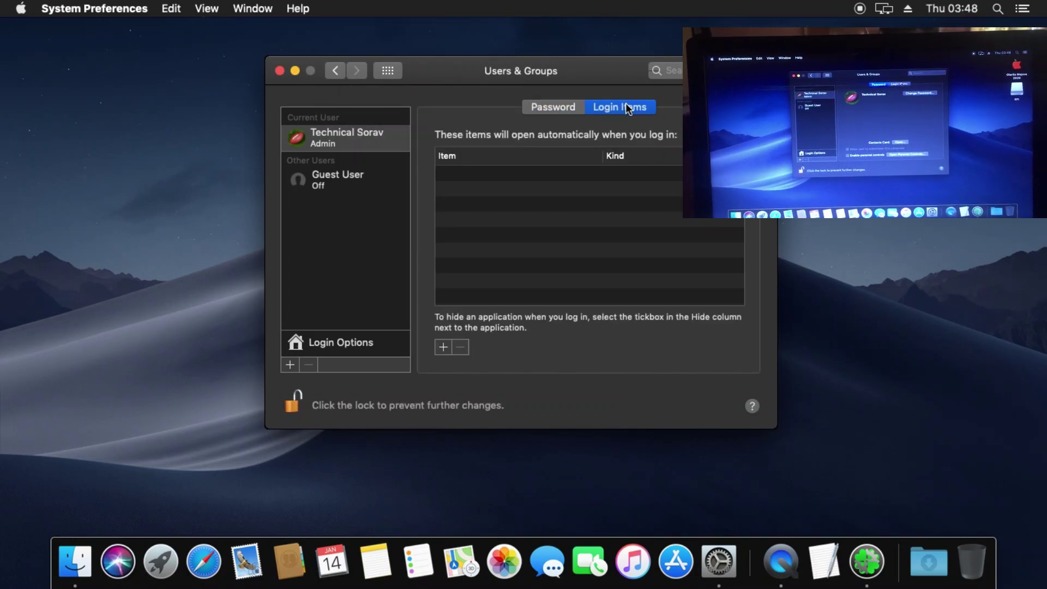
left_click(443, 347)
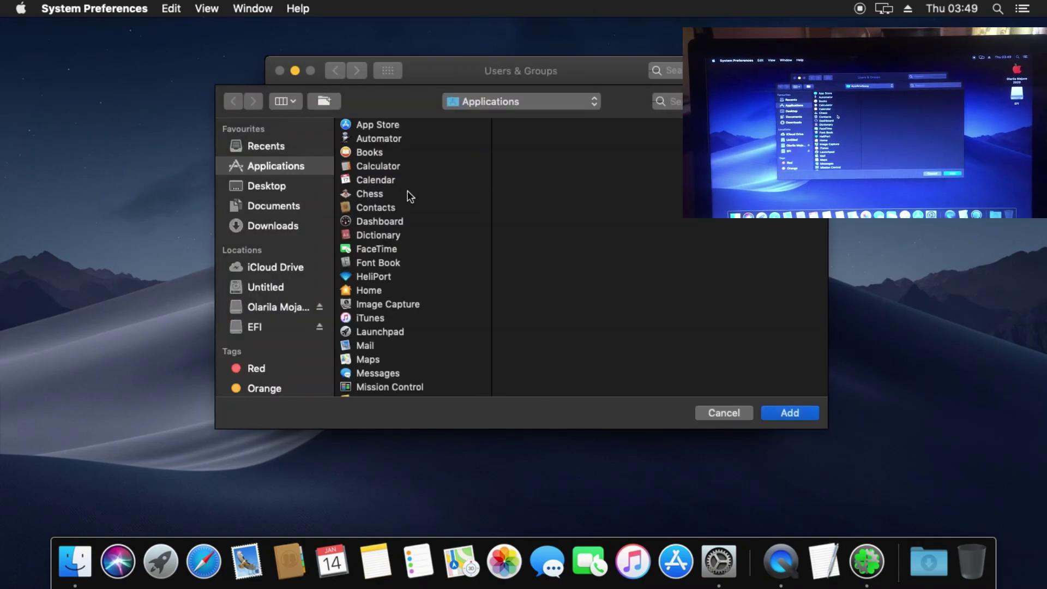
scroll(394, 240, "down", 5)
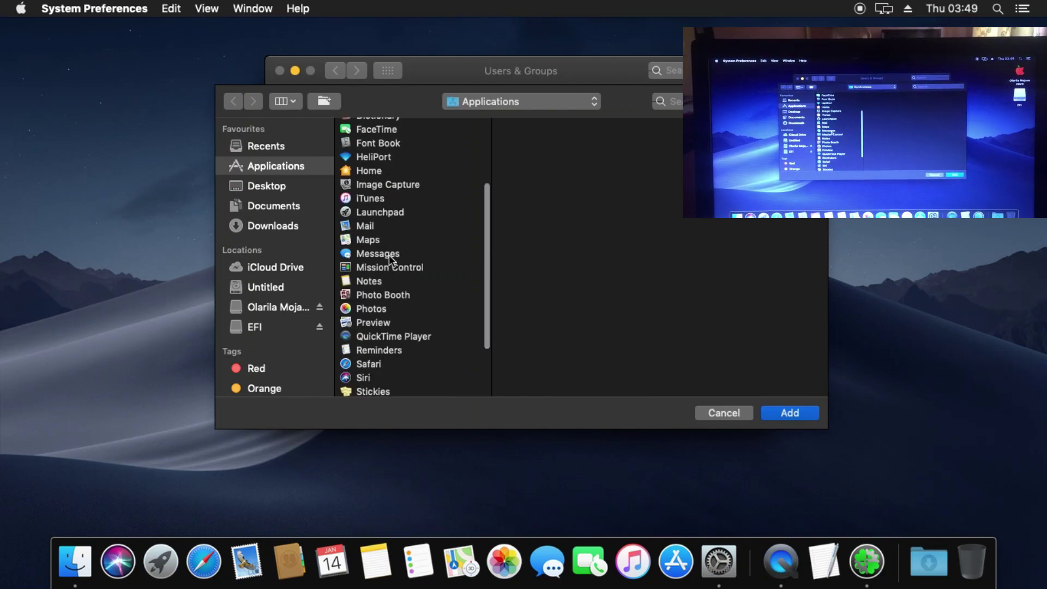
left_click(377, 158)
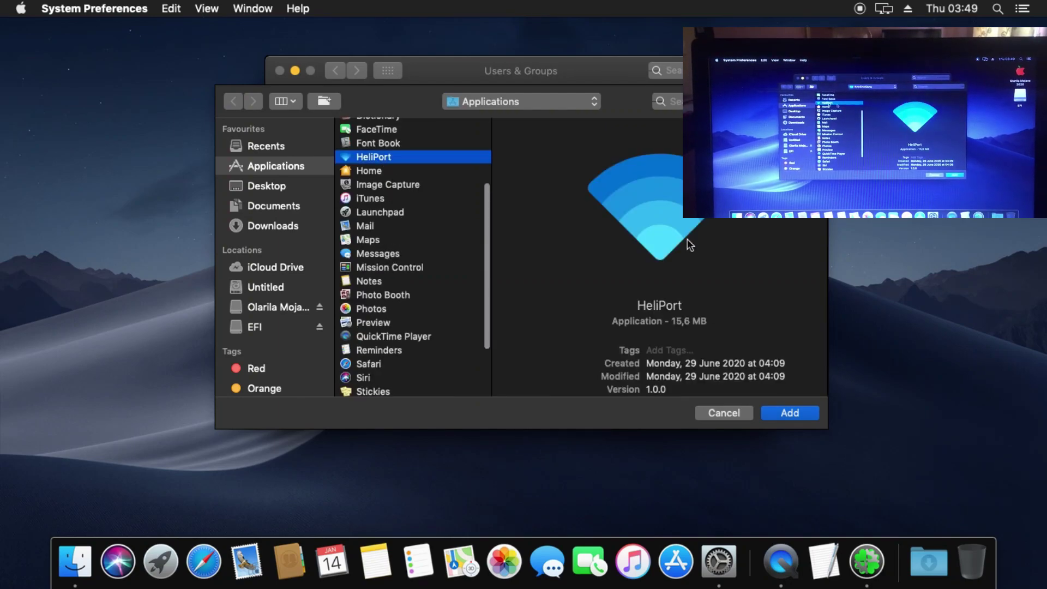
left_click(787, 413)
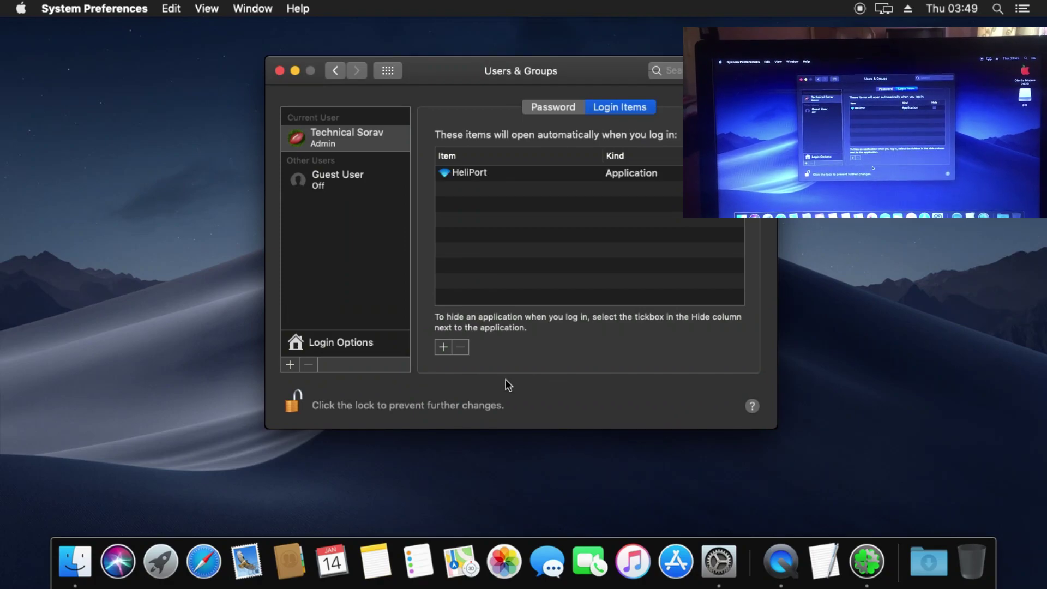
left_click(304, 404)
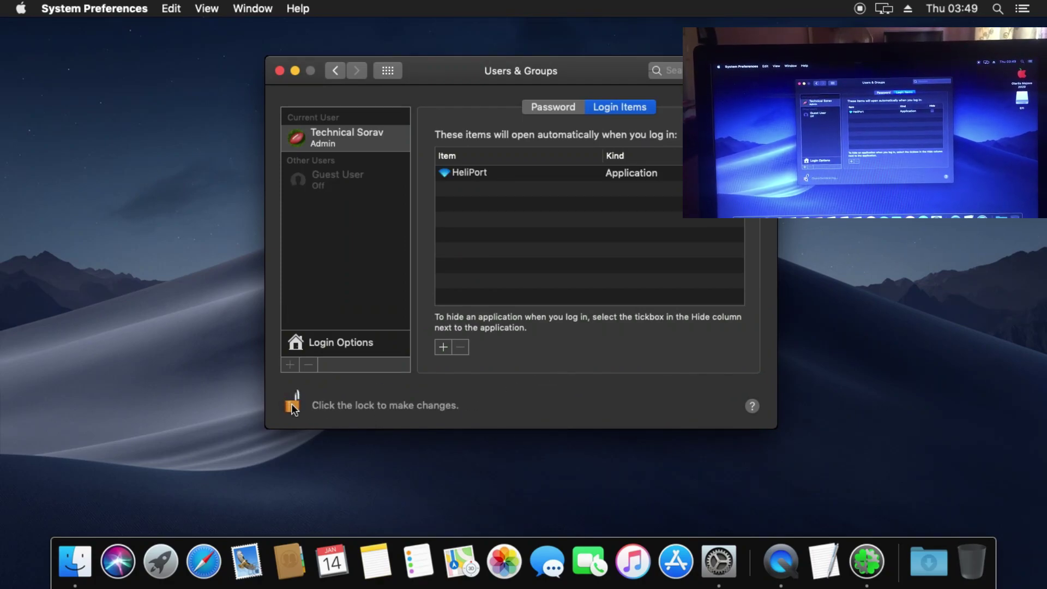
left_click(279, 71)
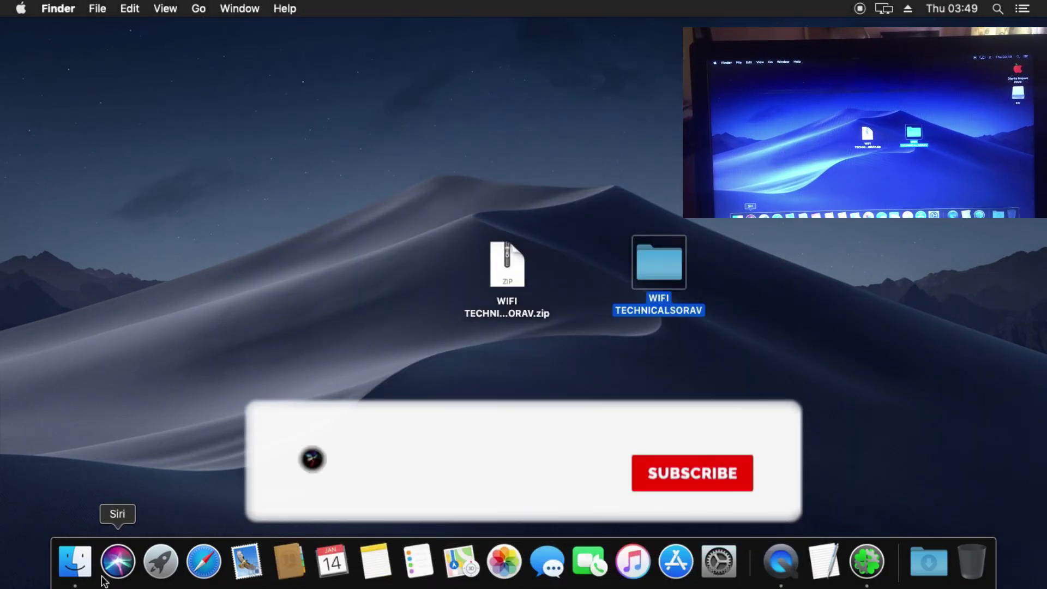
- Launch HeliPort from the Applications folder and approve opening the downloaded app, with System Preferences opened as well
left_click(75, 563)
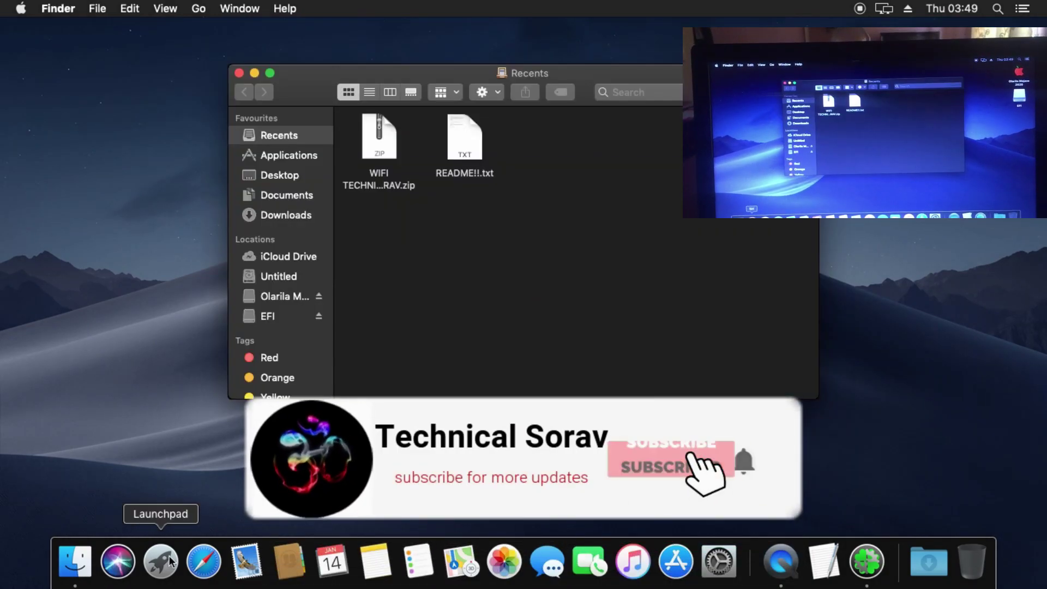
left_click(280, 153)
left_click(482, 195)
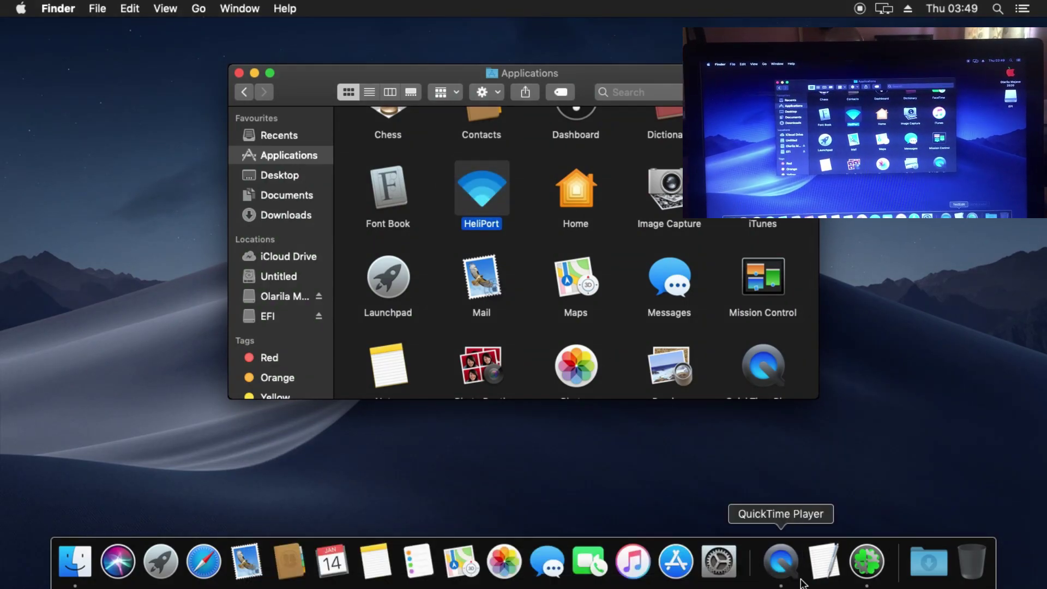
left_click(720, 562)
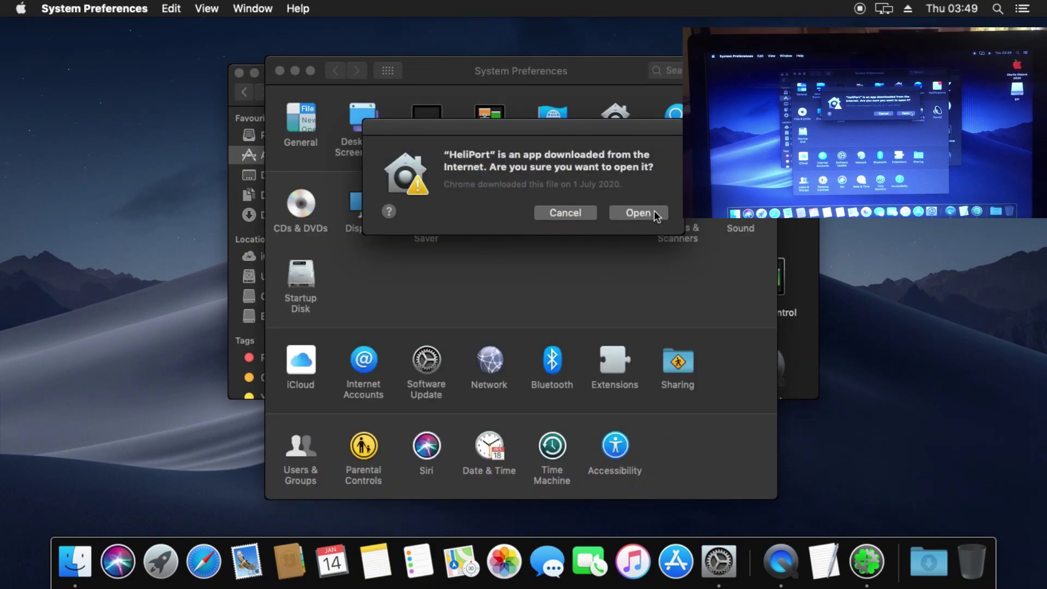
left_click(638, 213)
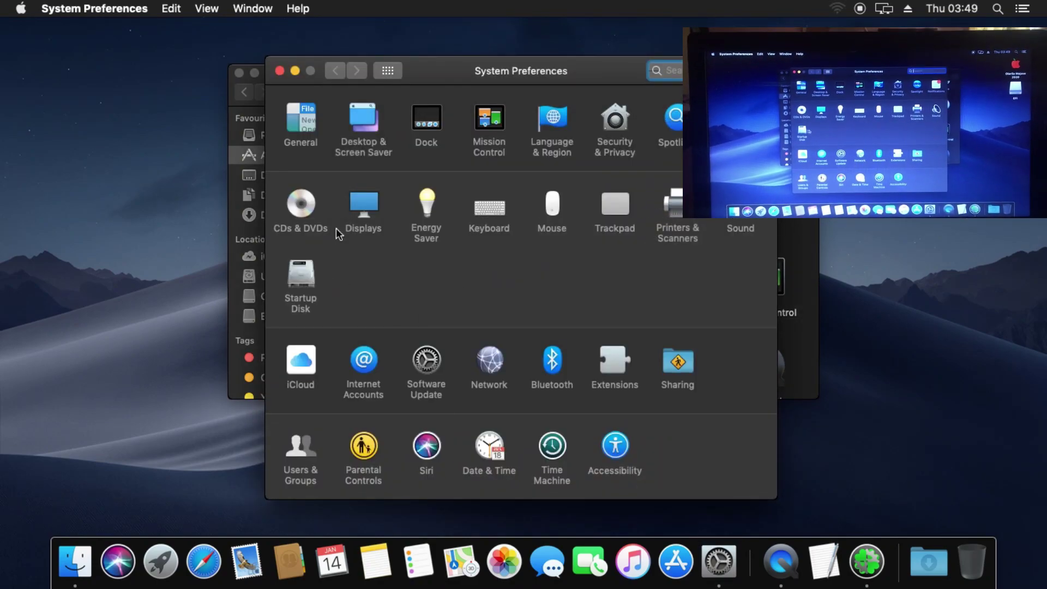
- Check the General section of Security & Privacy for a blocked-app prompt while relaunching HeliPort from the Applications folder
left_click(621, 126)
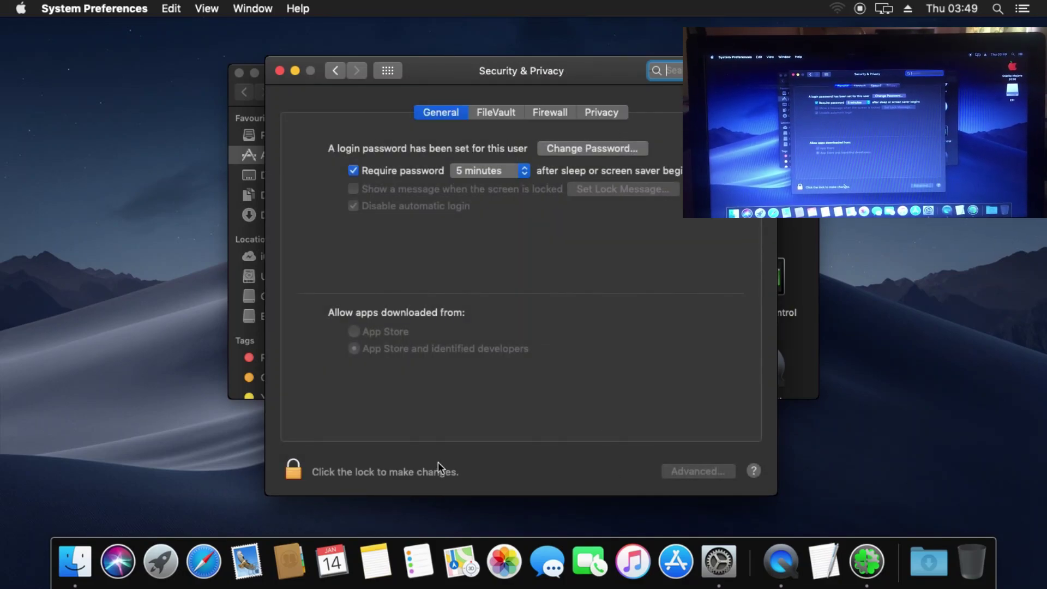
left_click(75, 561)
double_click(498, 228)
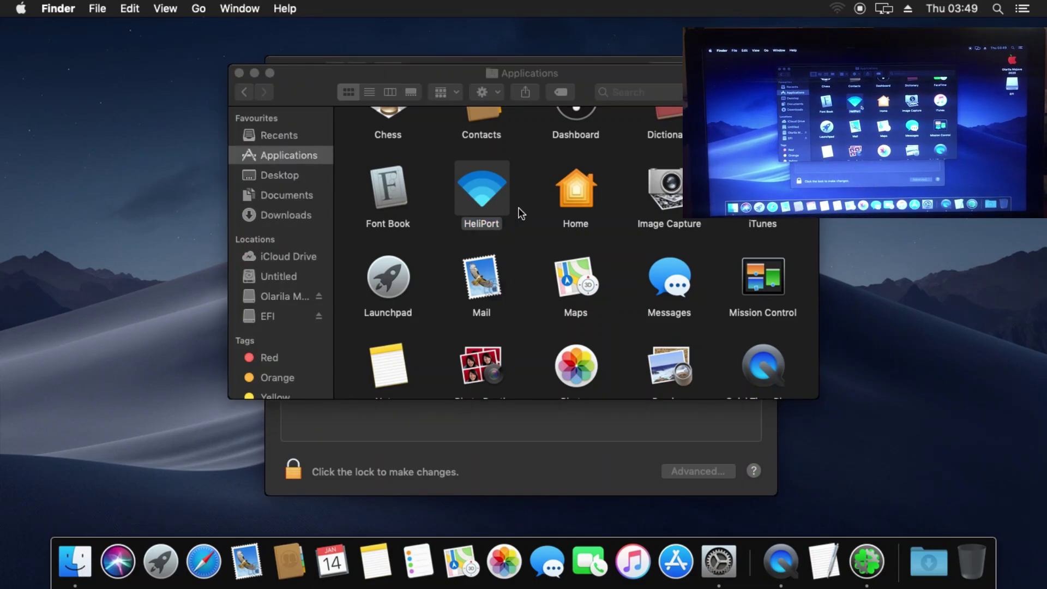
left_click(594, 423)
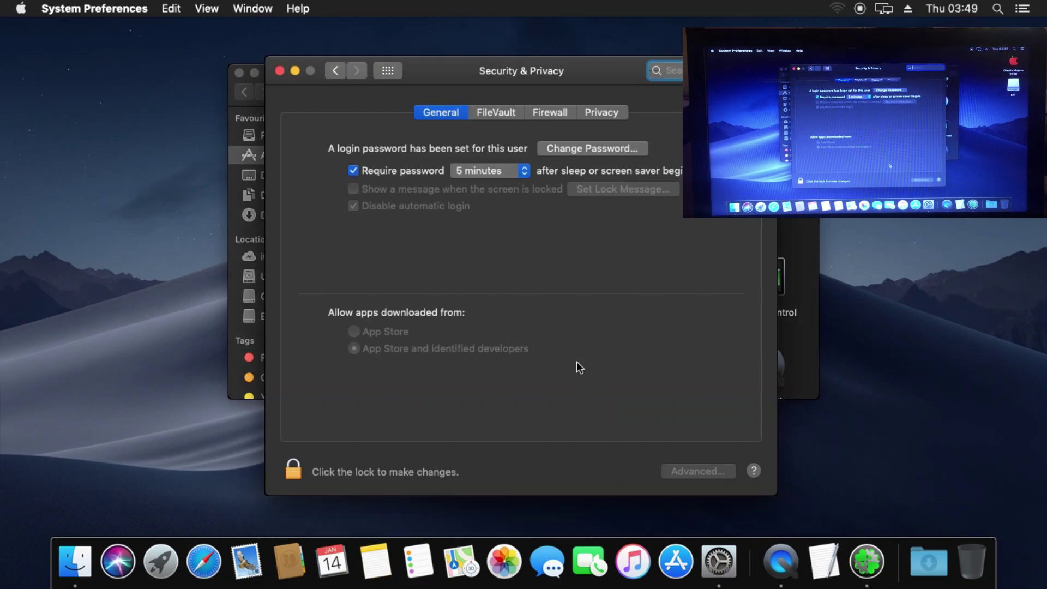
left_click(237, 104)
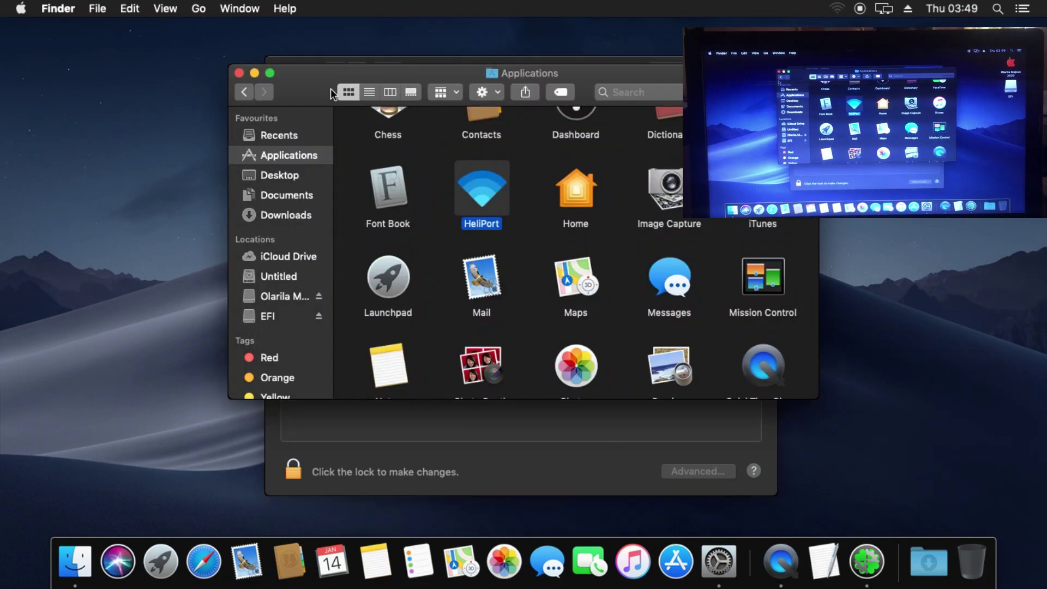
right_click(491, 180)
left_click(514, 170)
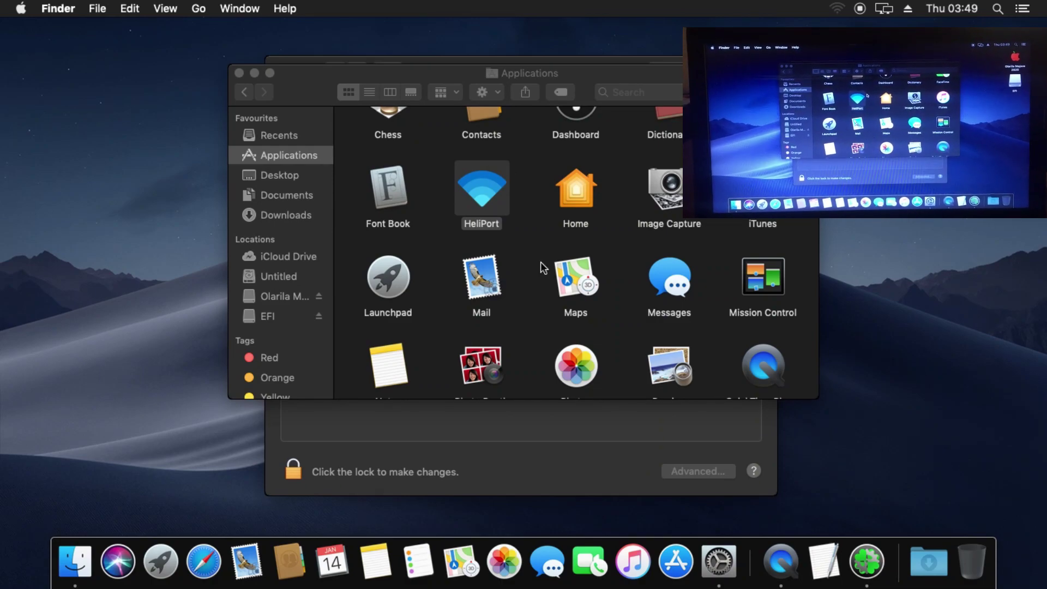
left_click(582, 458)
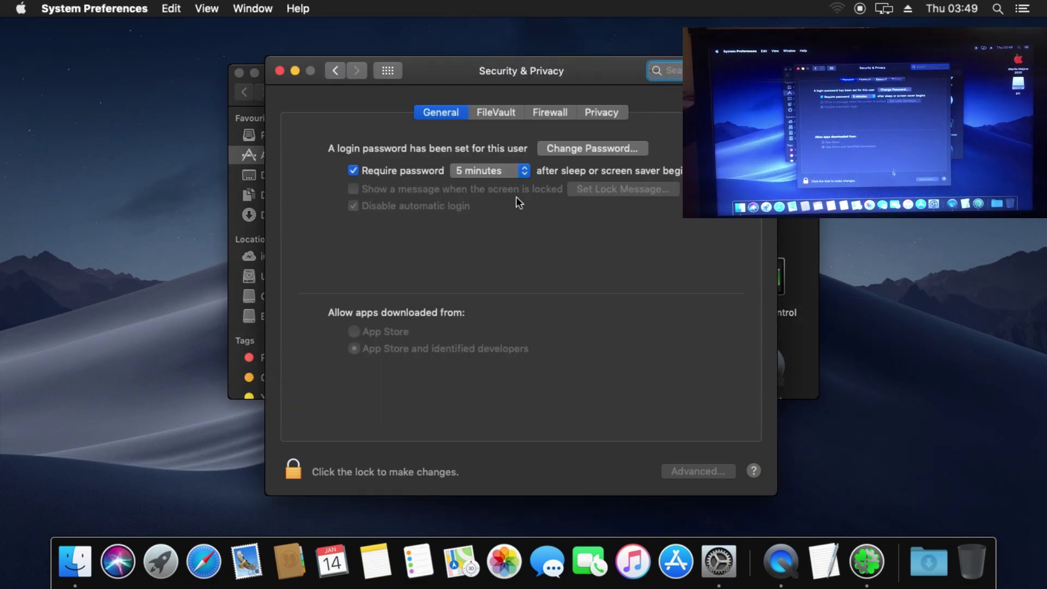
- Close the Security & Privacy window and the Applications folder window
left_click(280, 70)
left_click(238, 72)
left_click(374, 115)
left_click_drag(326, 101, 846, 344)
- Restart the computer and name the unsaved QuickTime screen recording 3, with Documents as its location
left_click(19, 7)
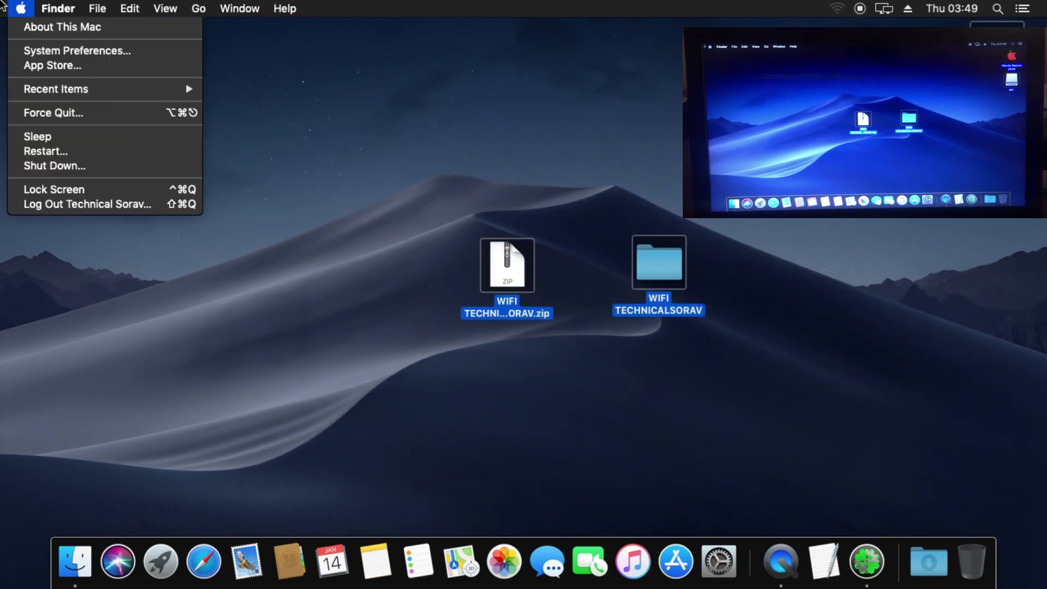
left_click(72, 156)
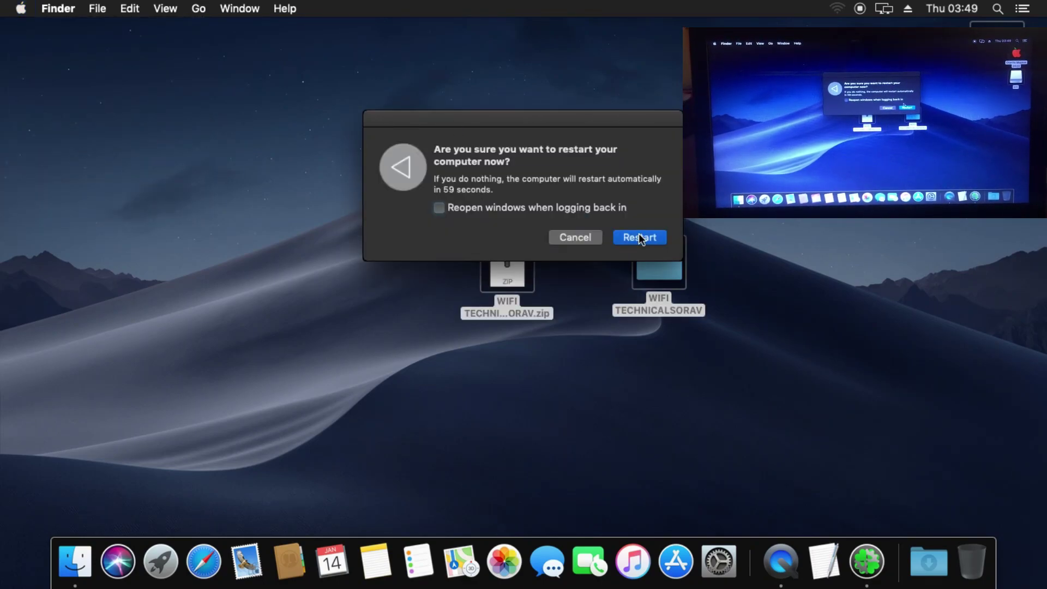
left_click(639, 238)
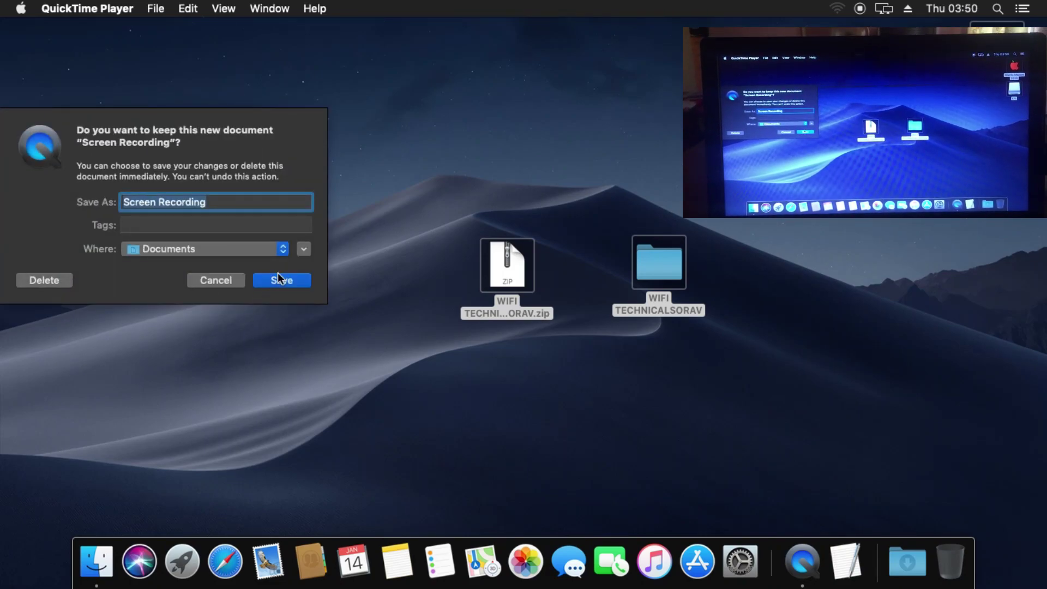
type("a")
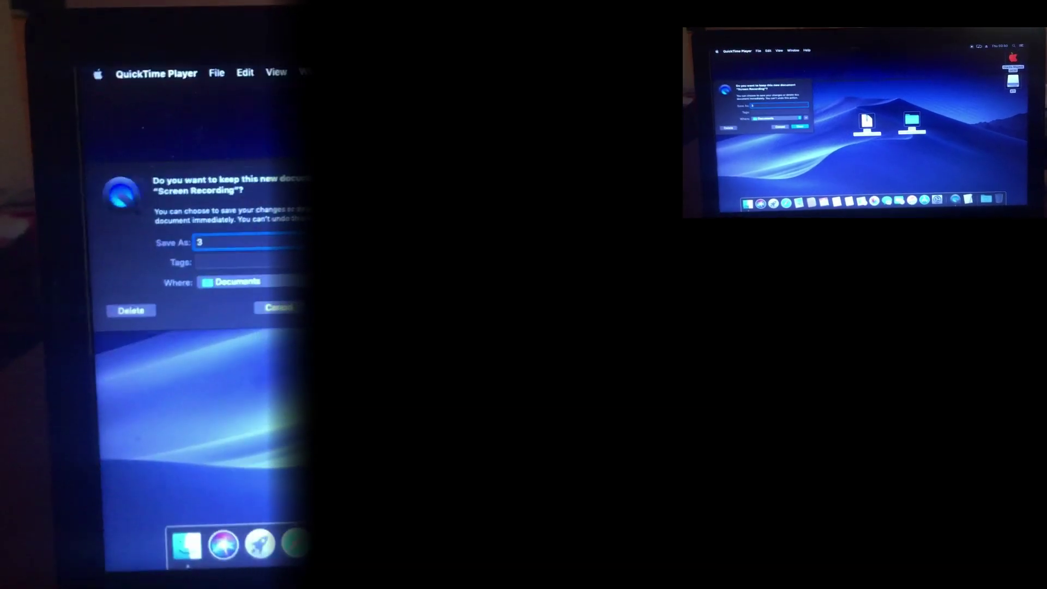